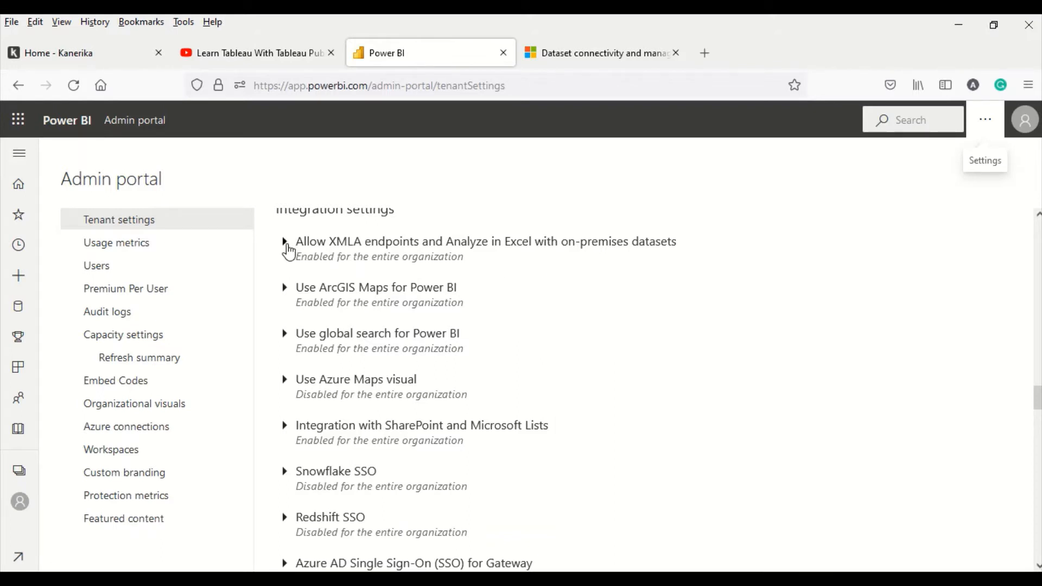
Expand the XMLA endpoints and Analyze in Excel tenant setting, and read the Microsoft Docs article on dataset connectivity with the XMLA endpoint.
{"action": "left_click", "coordinate": [285, 242]}
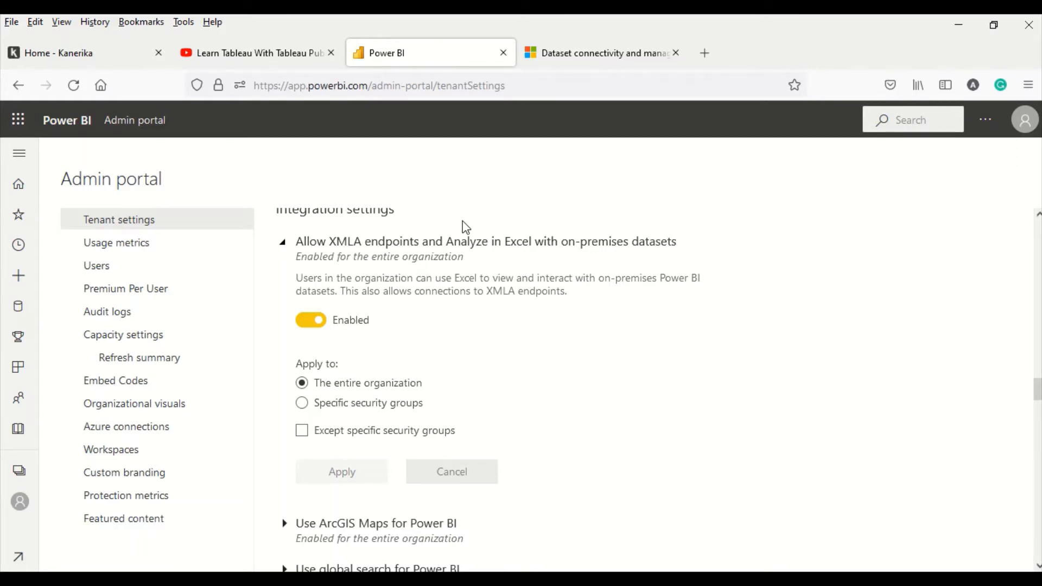
{"action": "left_click", "coordinate": [600, 53]}
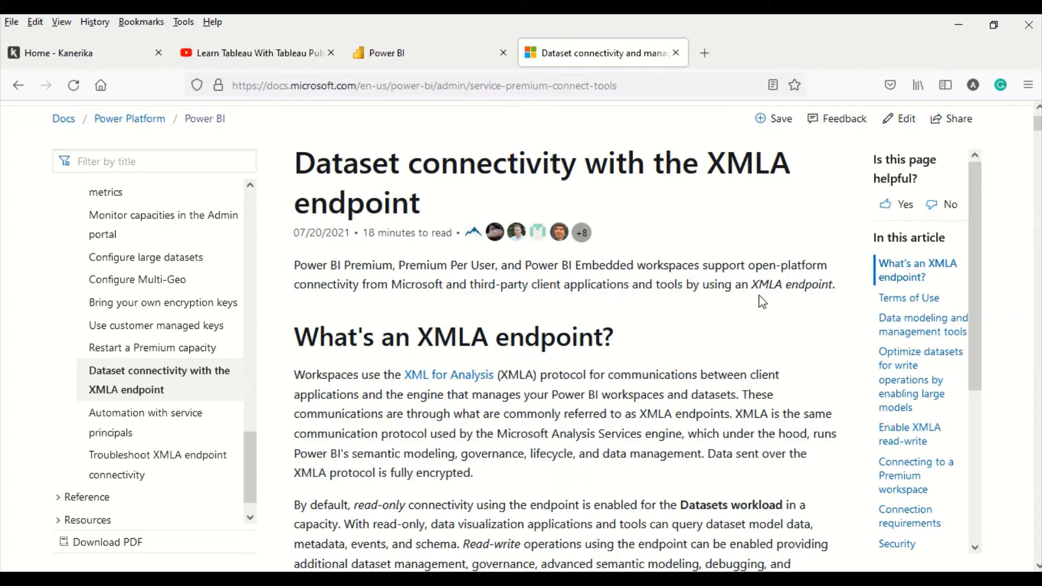
{"action": "scroll", "coordinate": [798, 300], "scroll_direction": "down", "scroll_amount": 6}
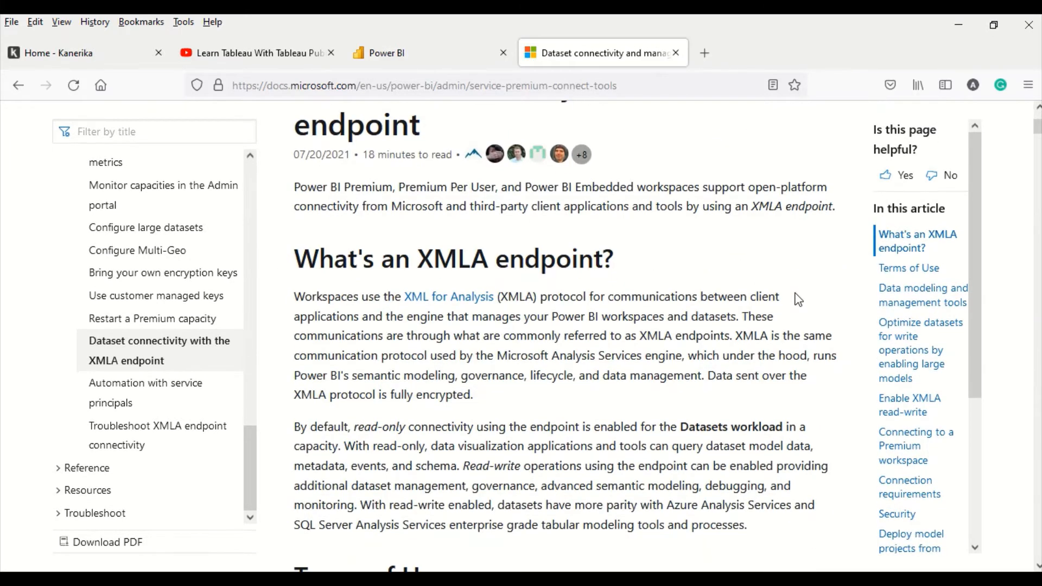
{"action": "scroll", "coordinate": [797, 294], "scroll_direction": "down", "scroll_amount": 5}
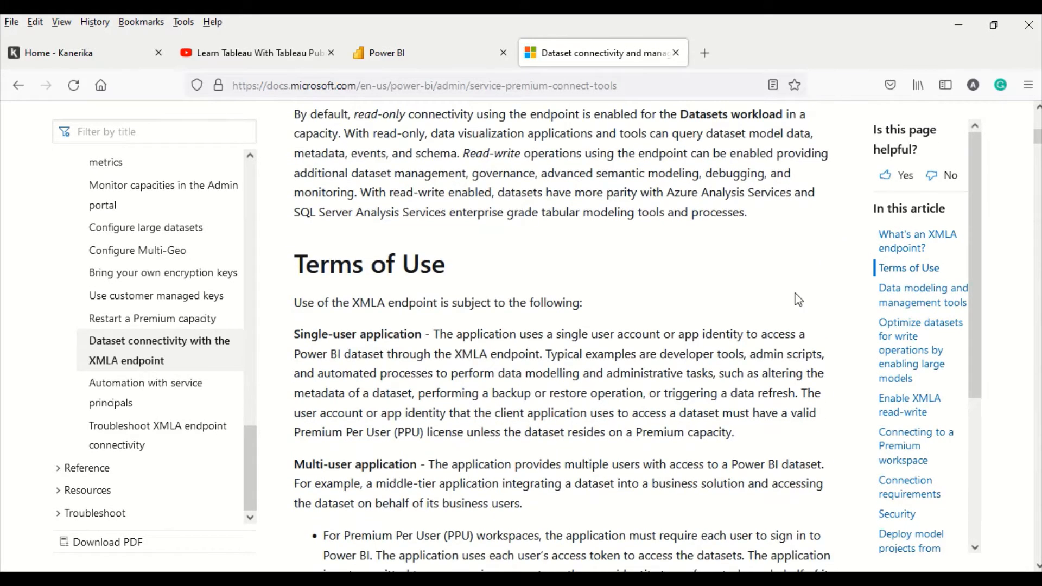
{"action": "scroll", "coordinate": [796, 293], "scroll_direction": "down", "scroll_amount": 8}
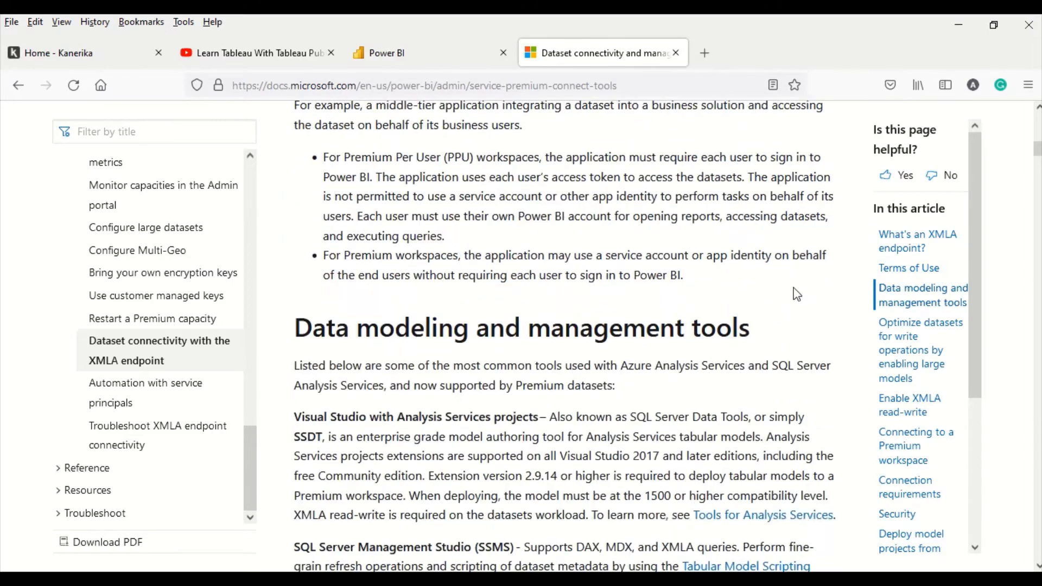
{"action": "scroll", "coordinate": [797, 294], "scroll_direction": "down", "scroll_amount": 8}
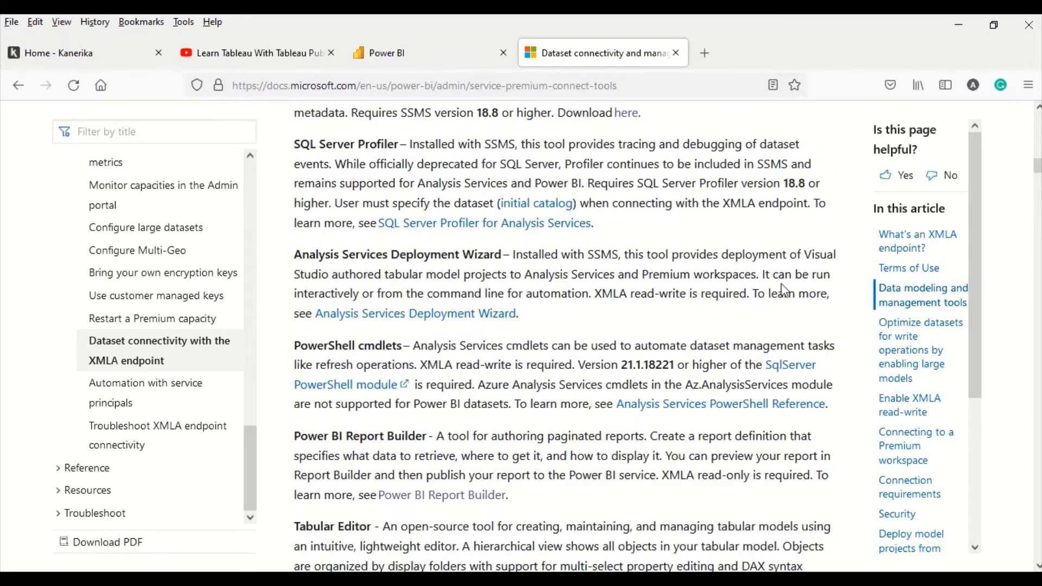
{"action": "scroll", "coordinate": [758, 284], "scroll_direction": "down", "scroll_amount": 3}
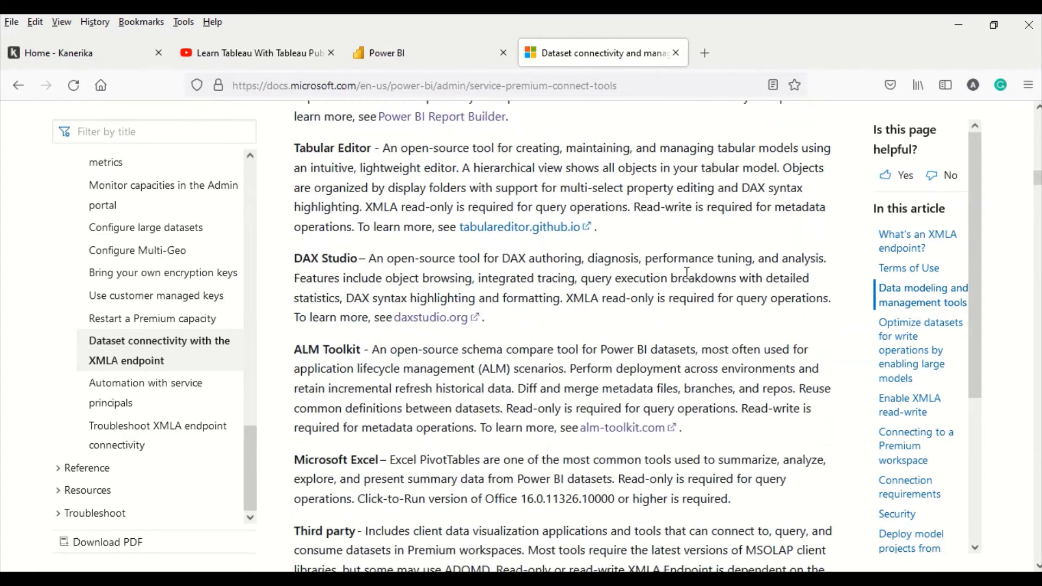
{"action": "scroll", "coordinate": [687, 277], "scroll_direction": "down", "scroll_amount": 4}
{"action": "scroll", "coordinate": [686, 278], "scroll_direction": "down", "scroll_amount": 9}
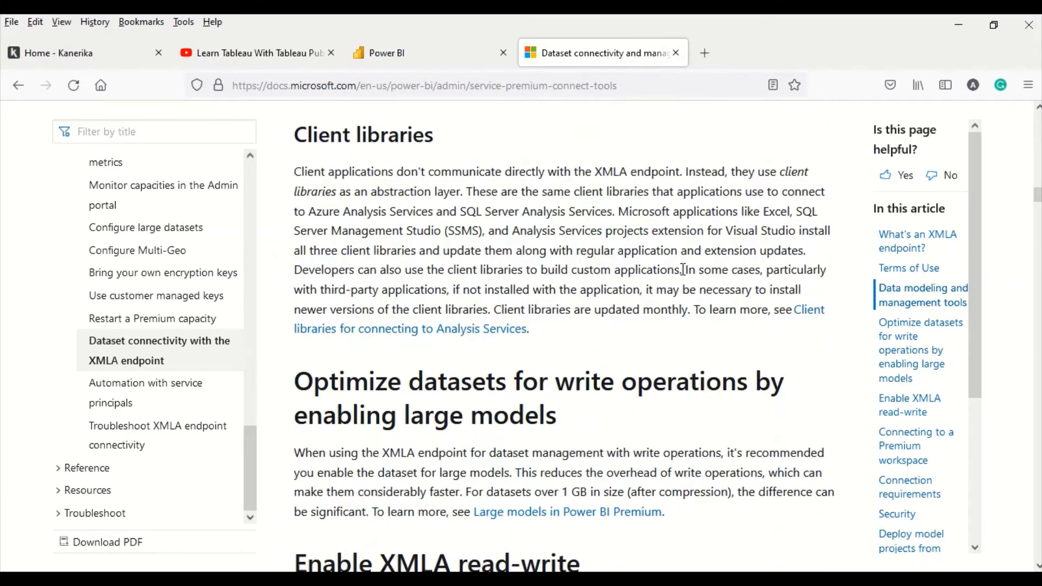
{"action": "scroll", "coordinate": [685, 276], "scroll_direction": "down", "scroll_amount": 10}
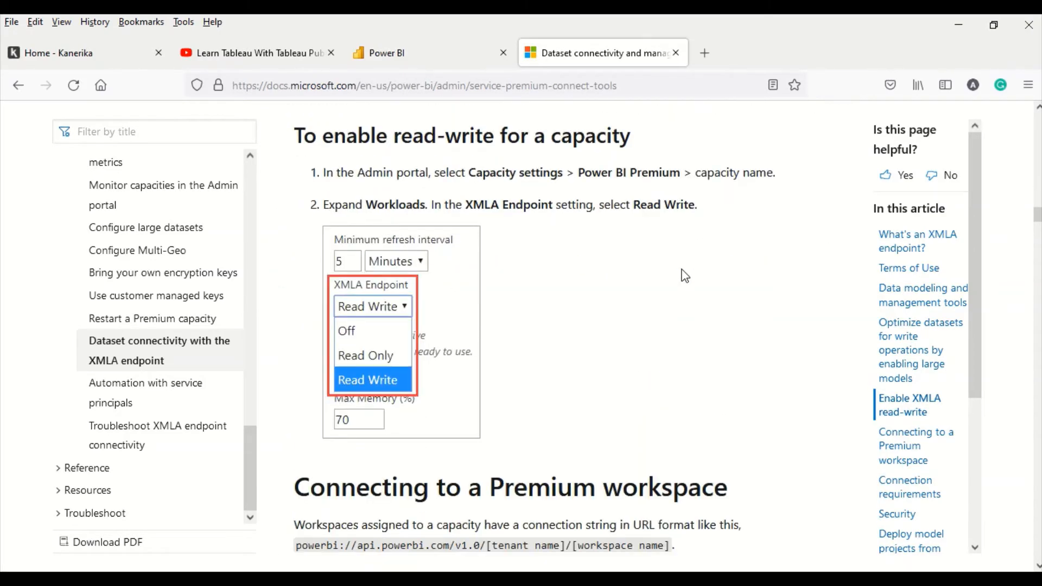
{"action": "scroll", "coordinate": [683, 271], "scroll_direction": "down", "scroll_amount": 8}
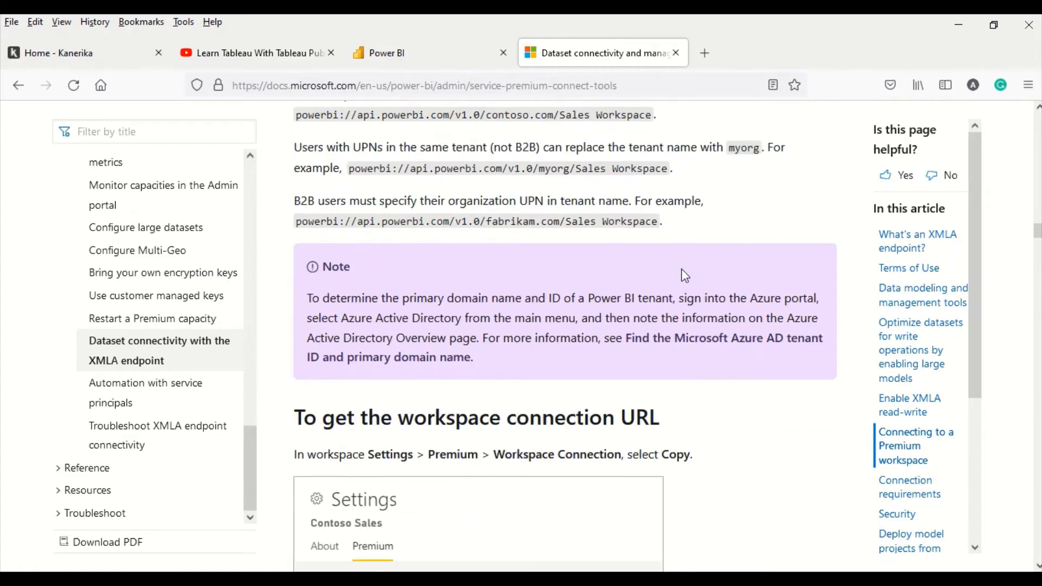
{"action": "scroll", "coordinate": [686, 277], "scroll_direction": "down", "scroll_amount": 10}
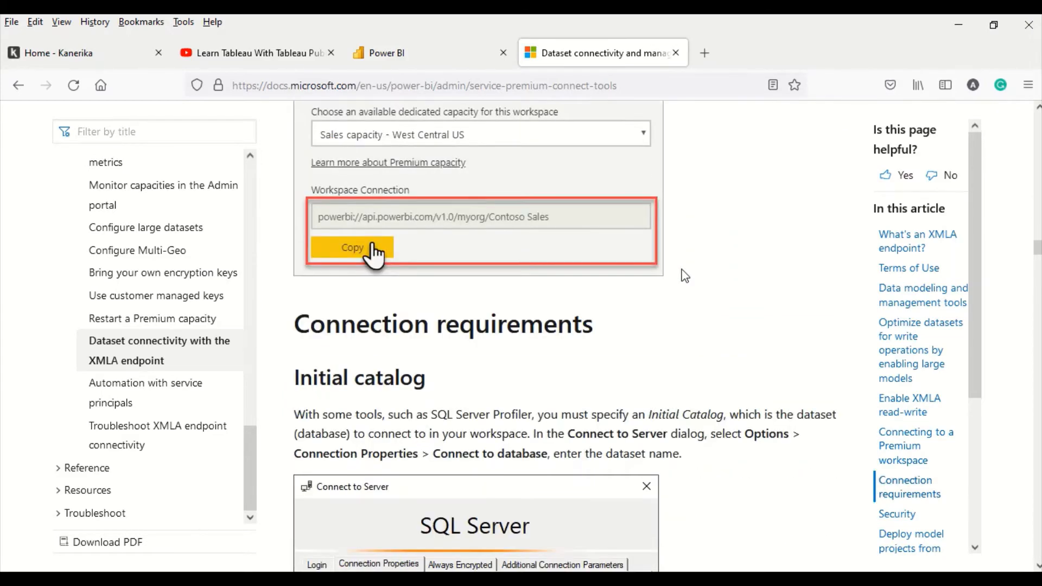
{"action": "scroll", "coordinate": [685, 276], "scroll_direction": "down", "scroll_amount": 10}
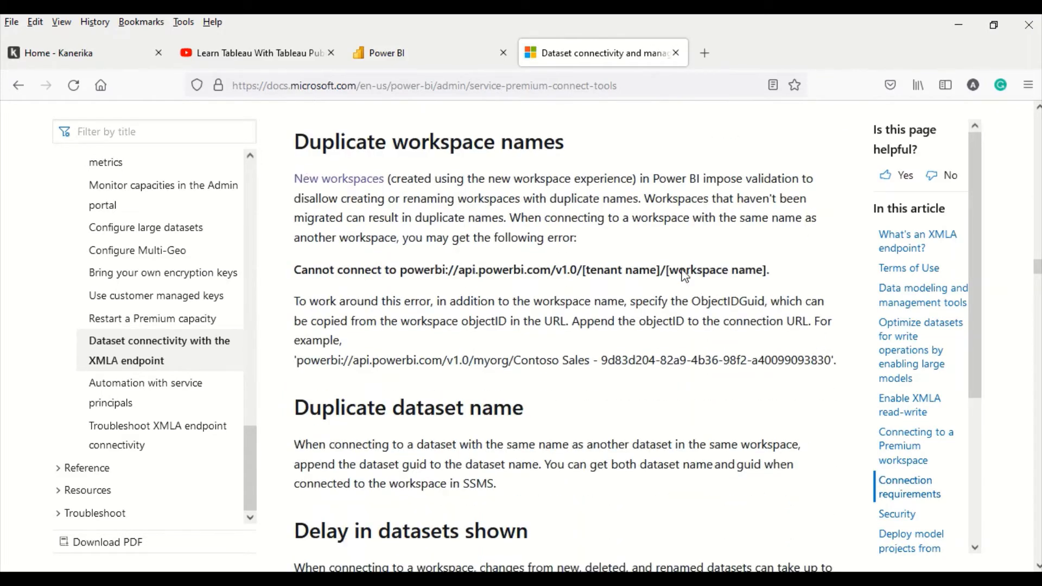
{"action": "scroll", "coordinate": [685, 275], "scroll_direction": "down", "scroll_amount": 10}
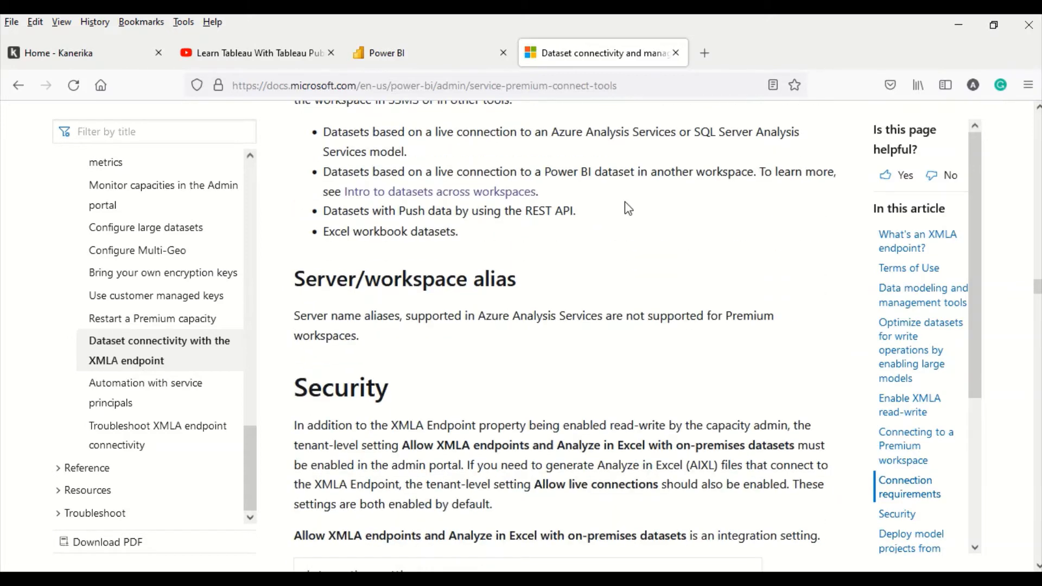
Switch back to the Power BI admin portal, collapse the XMLA endpoints setting, and review the Use ArcGIS Maps for Power BI setting.
{"action": "left_click", "coordinate": [452, 61]}
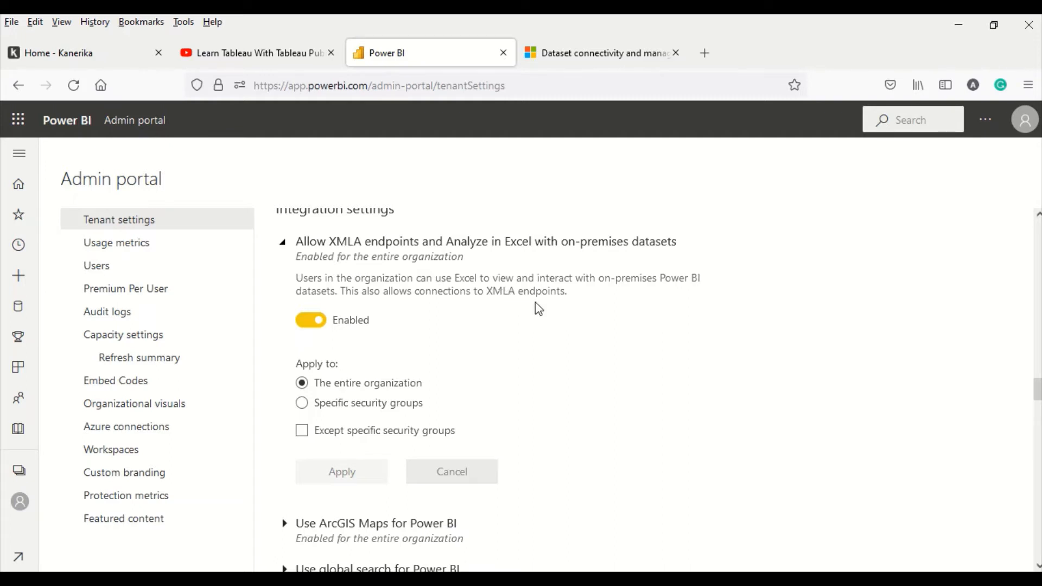
{"action": "left_click", "coordinate": [284, 243]}
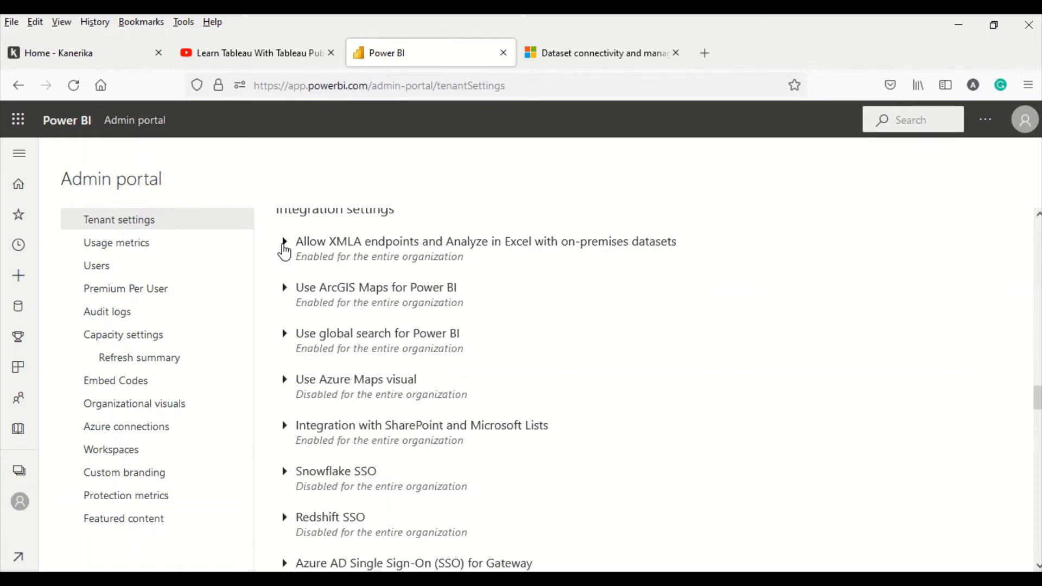
{"action": "left_click", "coordinate": [284, 291]}
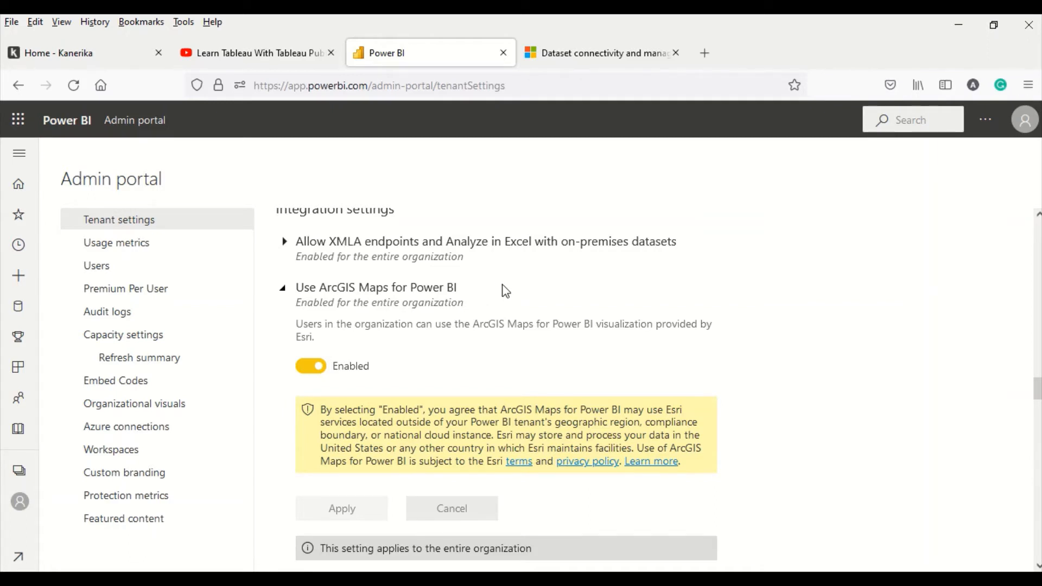
{"action": "scroll", "coordinate": [505, 292], "scroll_direction": "down", "scroll_amount": 2}
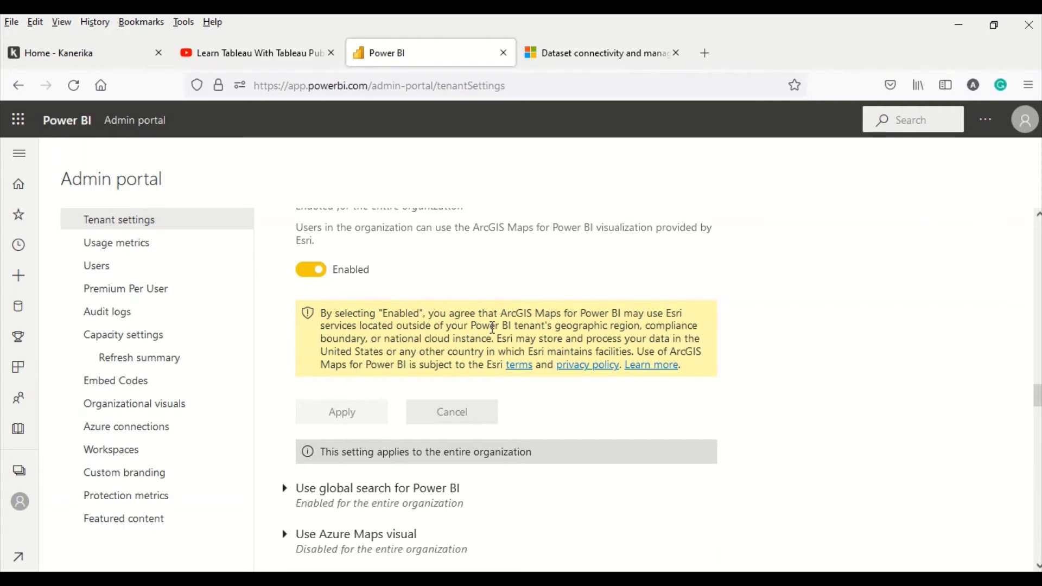
{"action": "scroll", "coordinate": [467, 324], "scroll_direction": "up", "scroll_amount": 1}
{"action": "scroll", "coordinate": [468, 324], "scroll_direction": "up", "scroll_amount": 2}
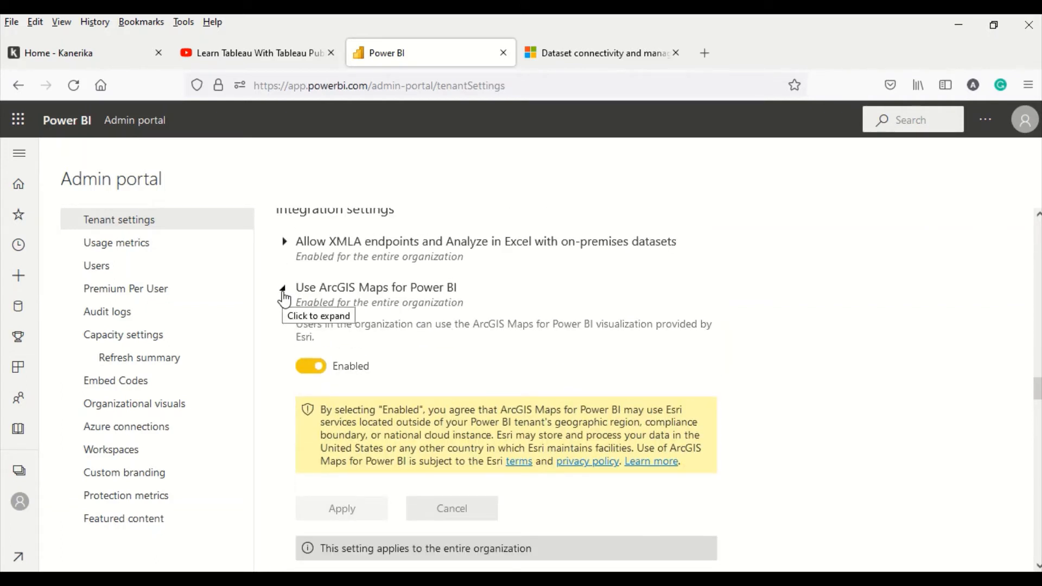
{"action": "left_click", "coordinate": [283, 297]}
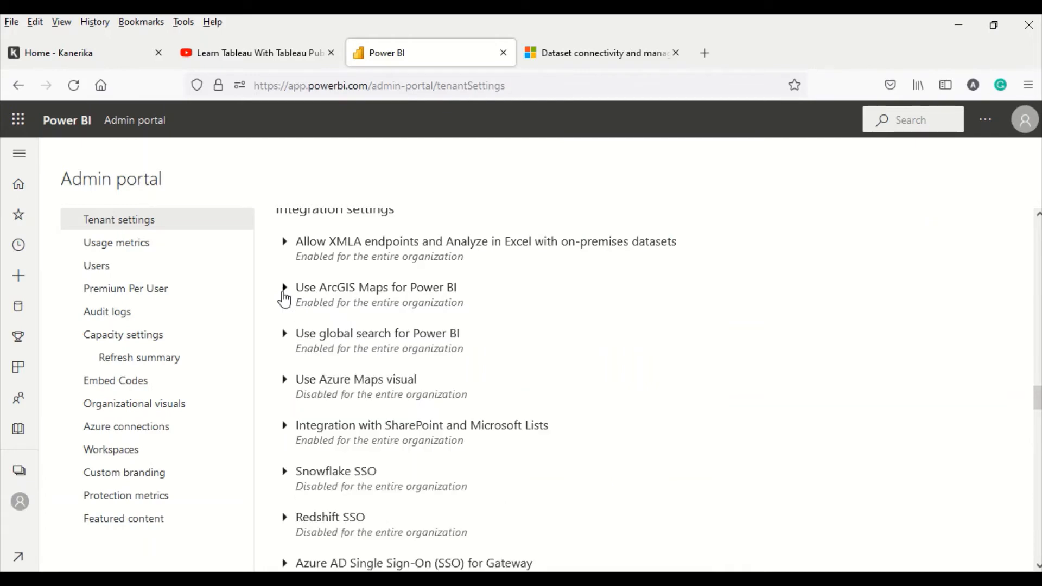
Review the details of the Use global search for Power BI setting and collapse it again.
{"action": "left_click", "coordinate": [285, 333]}
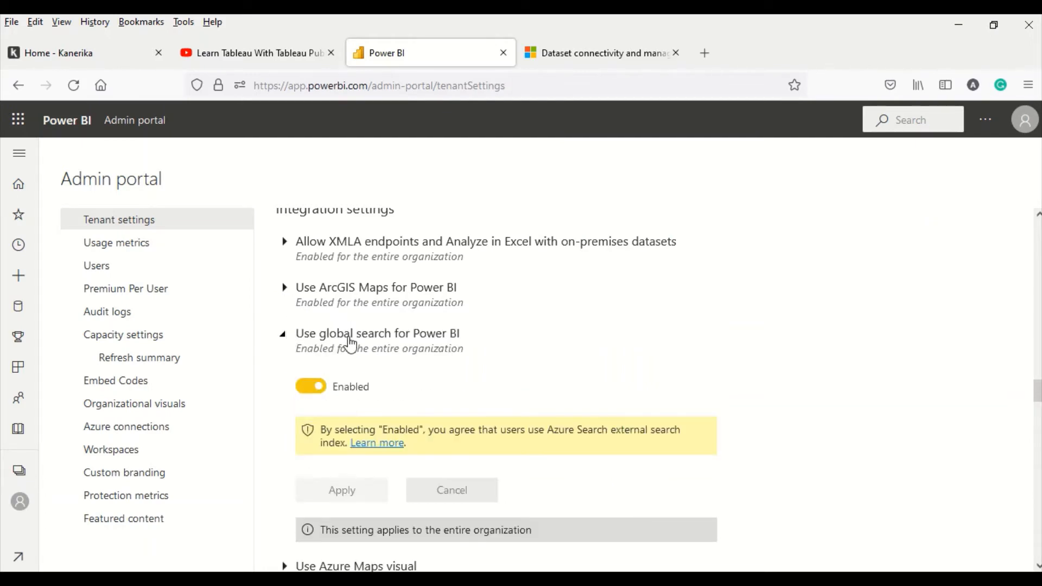
{"action": "scroll", "coordinate": [448, 344], "scroll_direction": "down", "scroll_amount": 2}
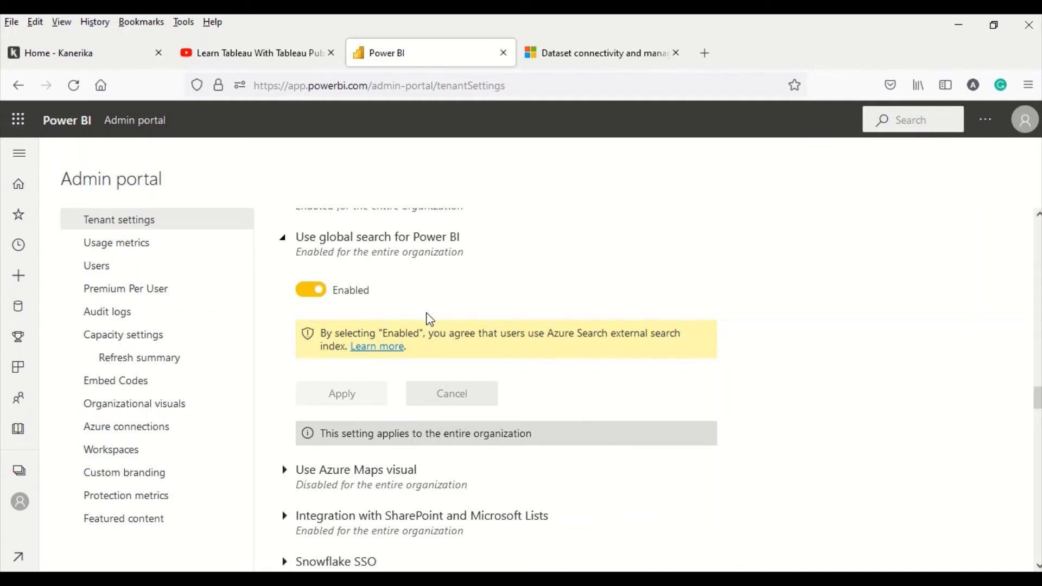
{"action": "left_click", "coordinate": [283, 237]}
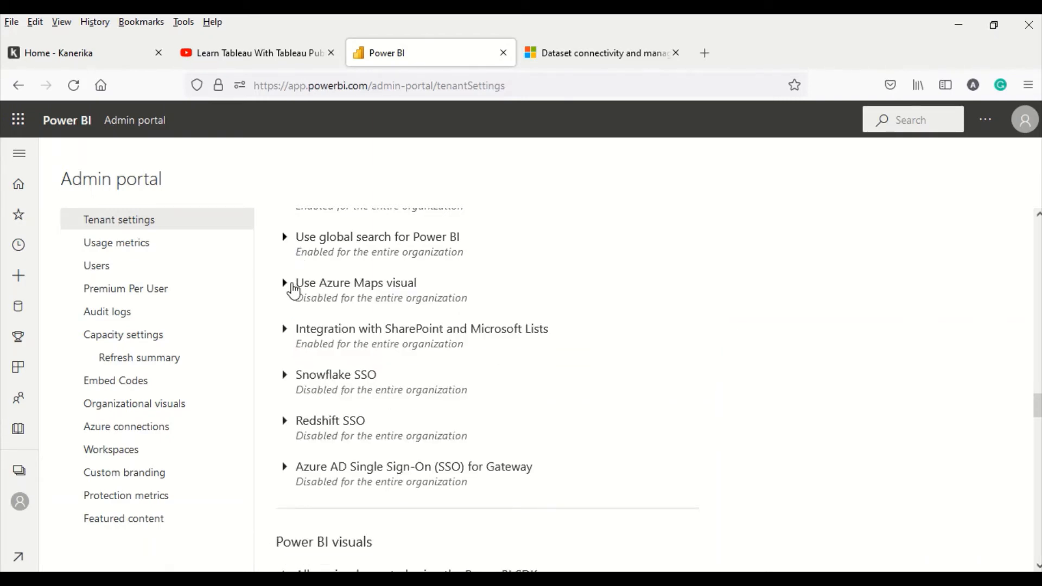
Review the description and terms of the Use Azure Maps visual setting and collapse it again.
{"action": "left_click", "coordinate": [286, 283]}
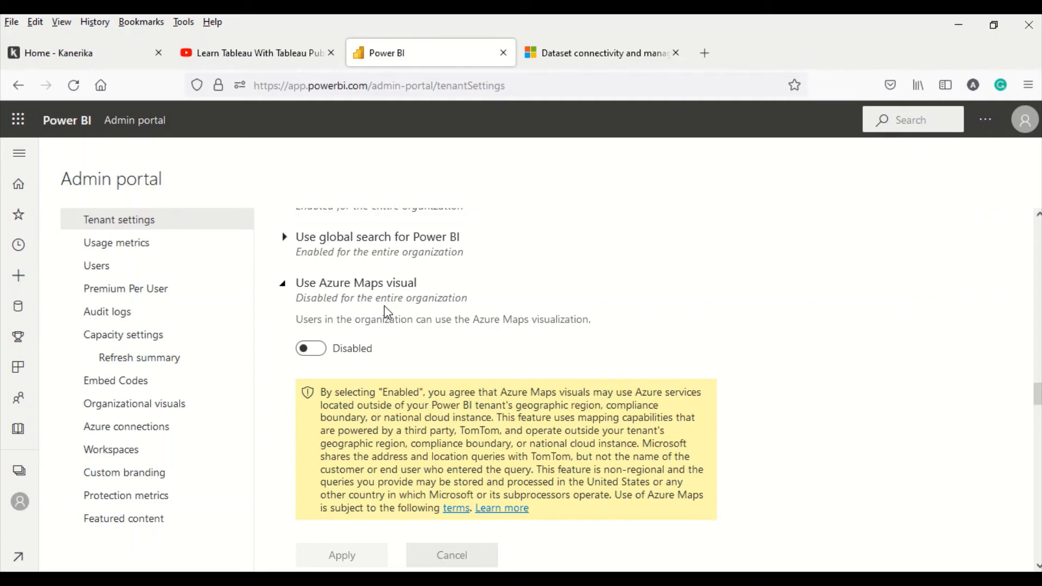
{"action": "scroll", "coordinate": [394, 312], "scroll_direction": "down", "scroll_amount": 3}
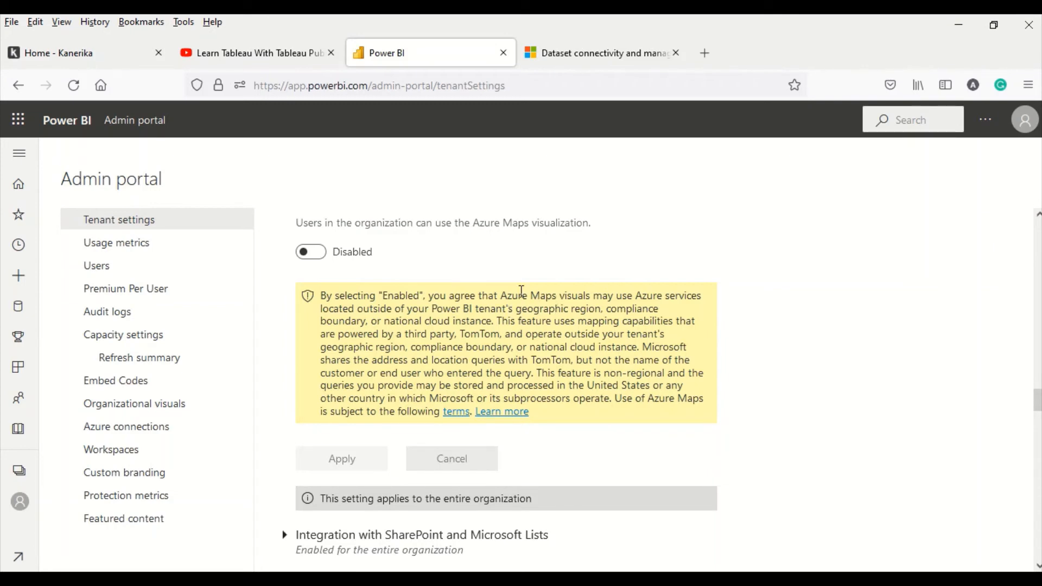
{"action": "scroll", "coordinate": [521, 297], "scroll_direction": "up", "scroll_amount": 2}
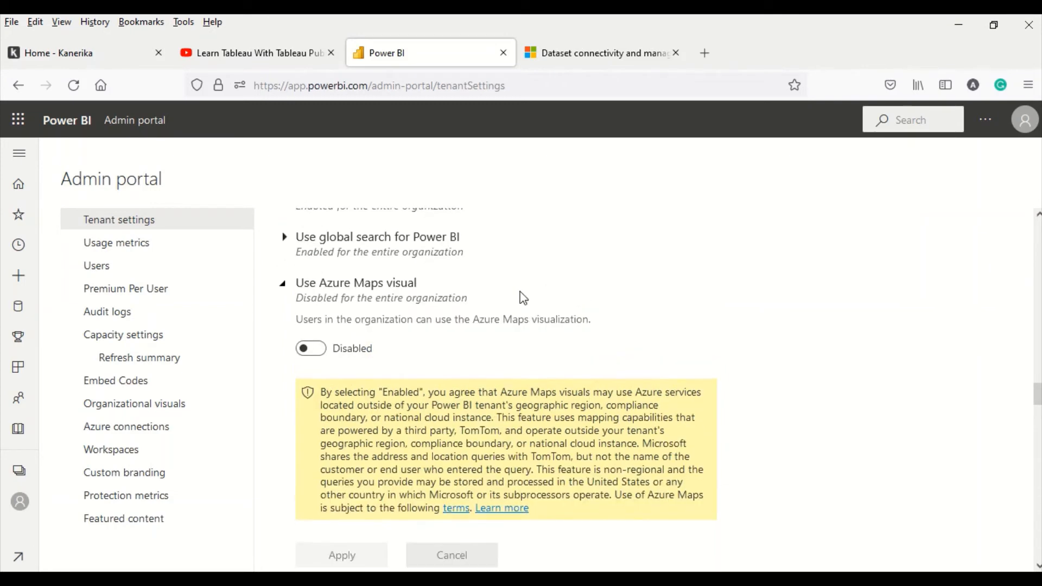
{"action": "left_click", "coordinate": [287, 289]}
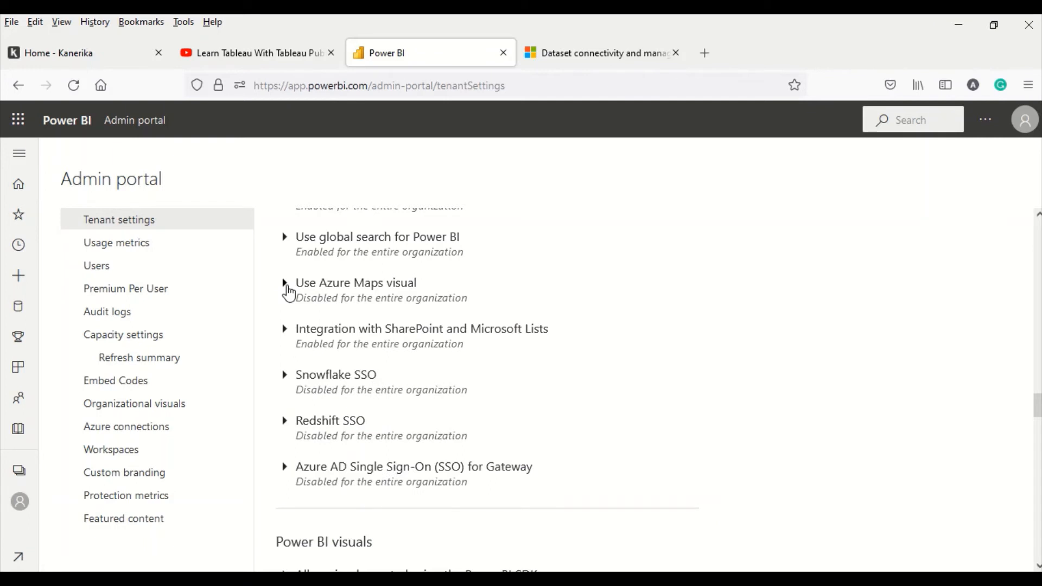
Review the options of the Integration with SharePoint and Microsoft Lists setting and collapse it again.
{"action": "scroll", "coordinate": [288, 285], "scroll_direction": "down", "scroll_amount": 2}
{"action": "left_click", "coordinate": [284, 233]}
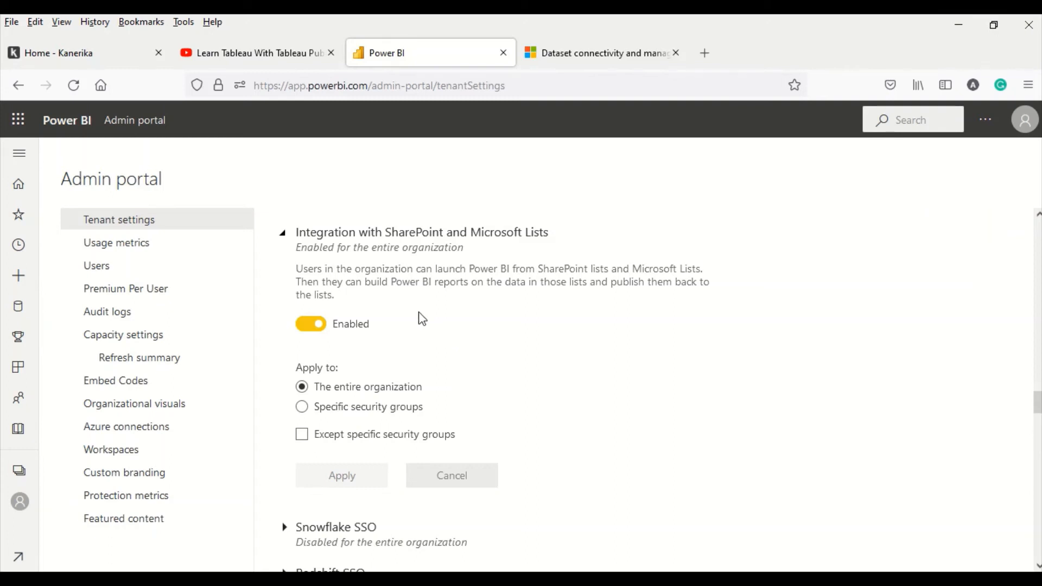
{"action": "left_click", "coordinate": [284, 238]}
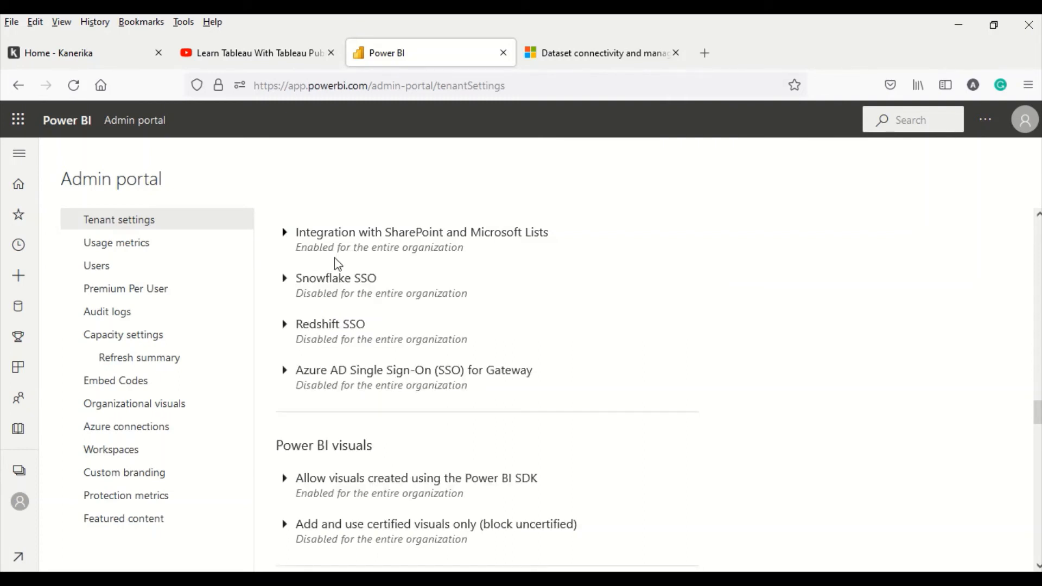
Expand the Snowflake SSO and Redshift SSO settings and review their descriptions.
{"action": "left_click", "coordinate": [284, 279]}
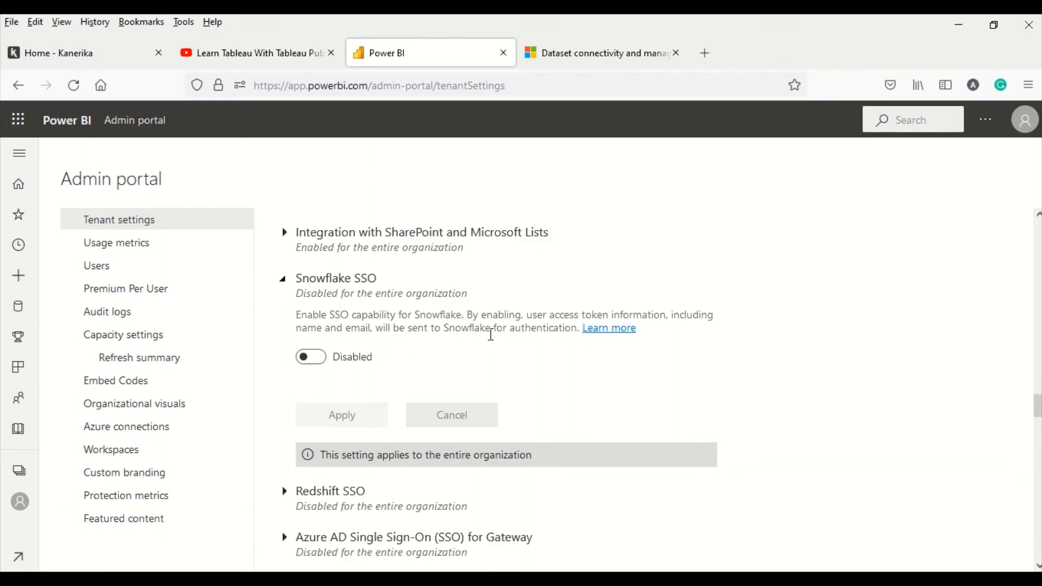
{"action": "scroll", "coordinate": [491, 335], "scroll_direction": "down", "scroll_amount": 2}
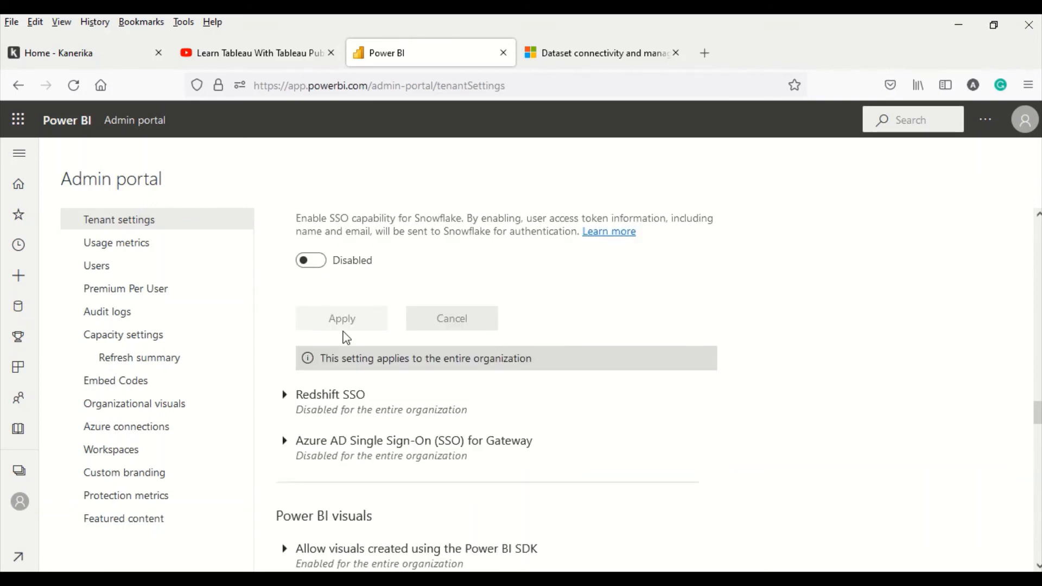
{"action": "left_click", "coordinate": [291, 396]}
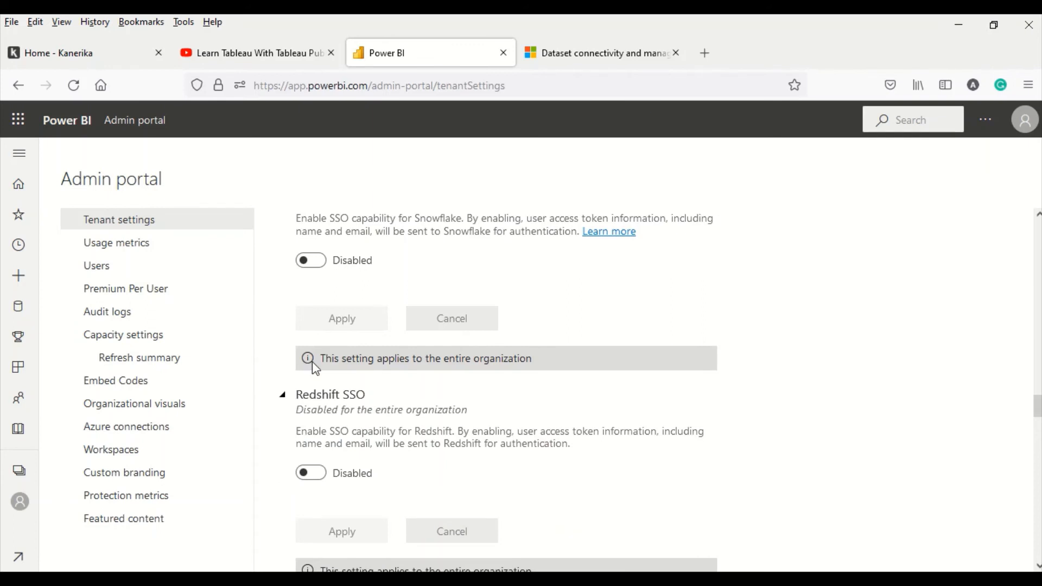
{"action": "scroll", "coordinate": [316, 369], "scroll_direction": "down", "scroll_amount": 2}
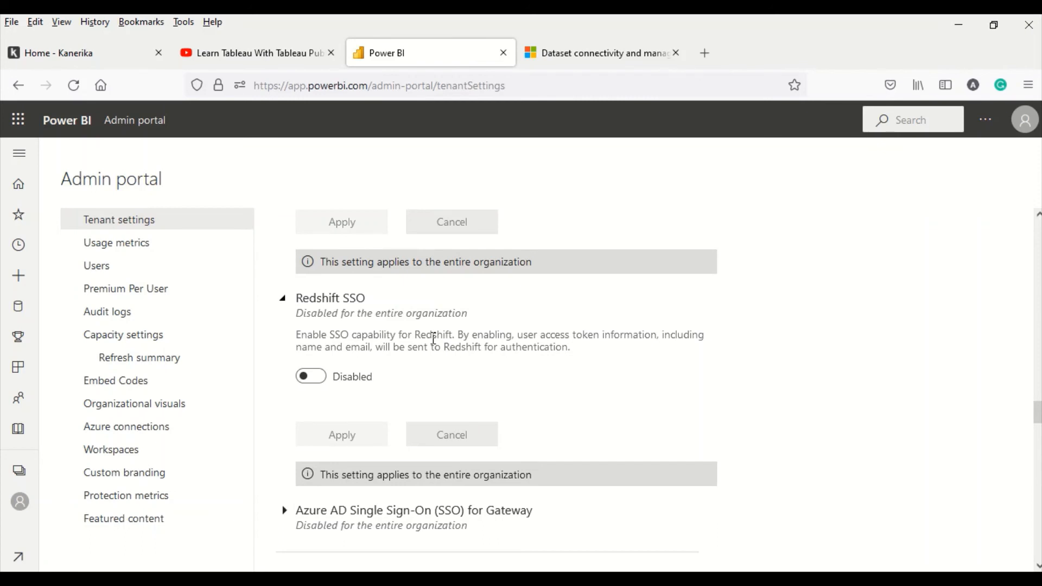
Review the Azure AD Single Sign-On (SSO) for Gateway setting and collapse it again.
{"action": "scroll", "coordinate": [434, 338], "scroll_direction": "down", "scroll_amount": 4}
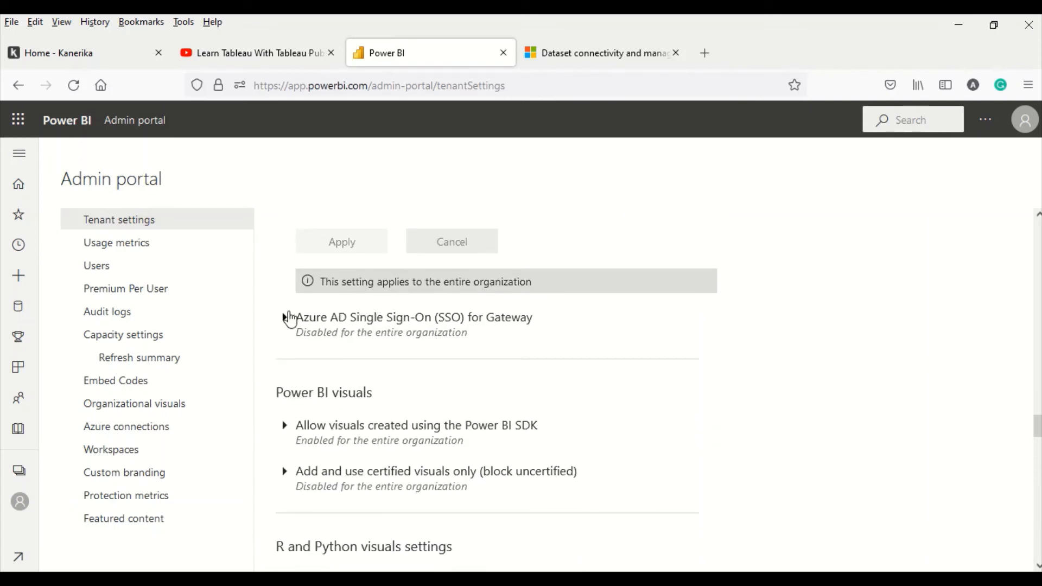
{"action": "left_click", "coordinate": [290, 319]}
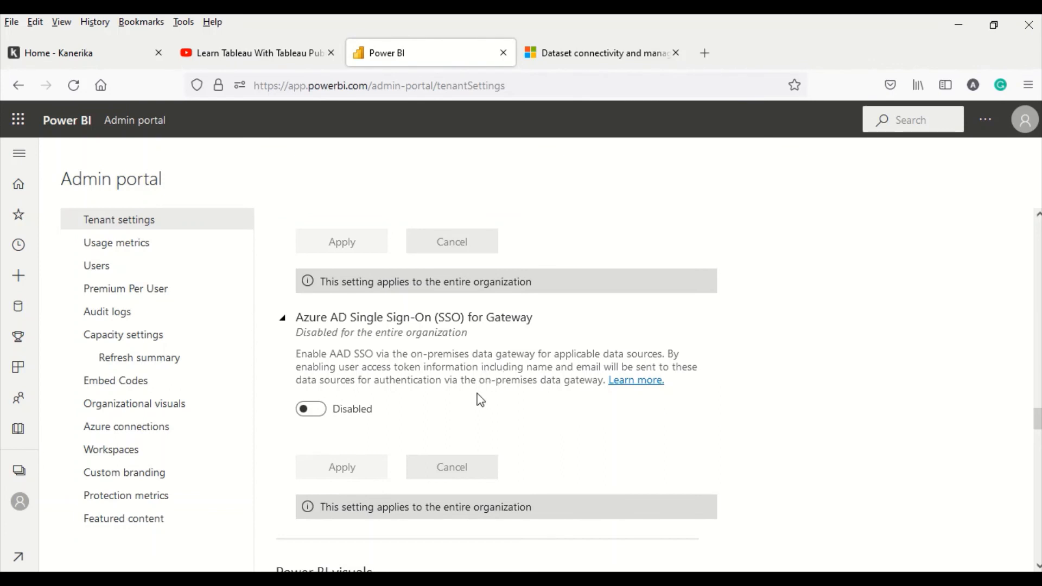
{"action": "left_click", "coordinate": [282, 328]}
{"action": "scroll", "coordinate": [299, 335], "scroll_direction": "up", "scroll_amount": 2}
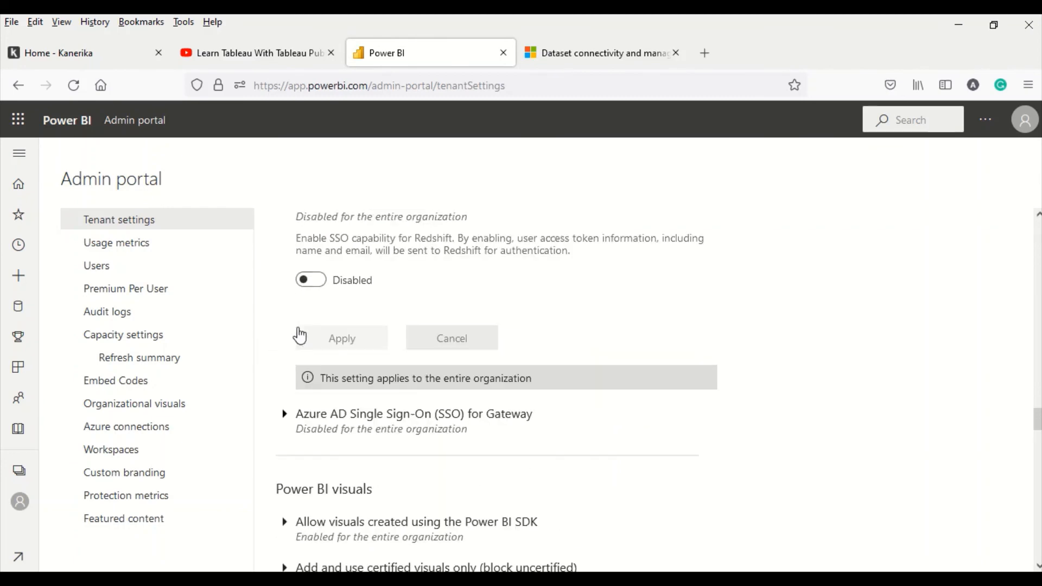
Collapse the expanded Redshift SSO and Snowflake SSO settings in the integration settings.
{"action": "scroll", "coordinate": [293, 329], "scroll_direction": "up", "scroll_amount": 2}
{"action": "left_click", "coordinate": [283, 298]}
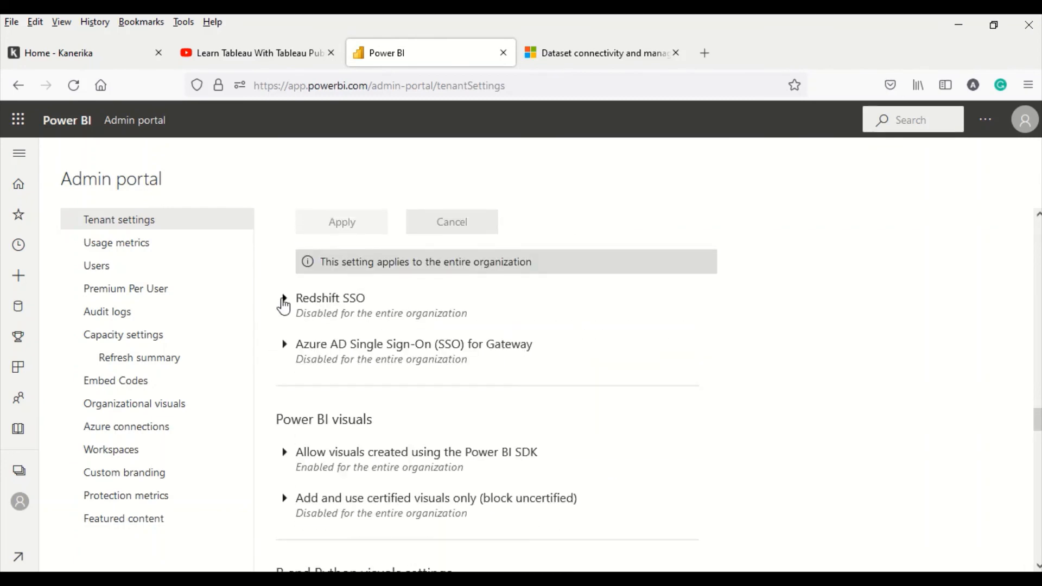
{"action": "scroll", "coordinate": [307, 326], "scroll_direction": "up", "scroll_amount": 4}
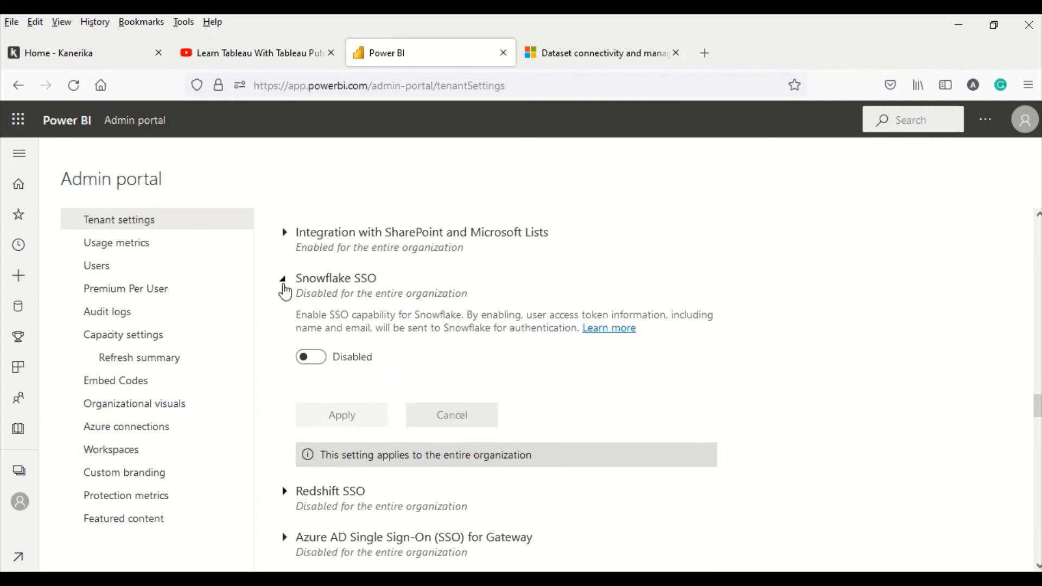
{"action": "left_click", "coordinate": [283, 279]}
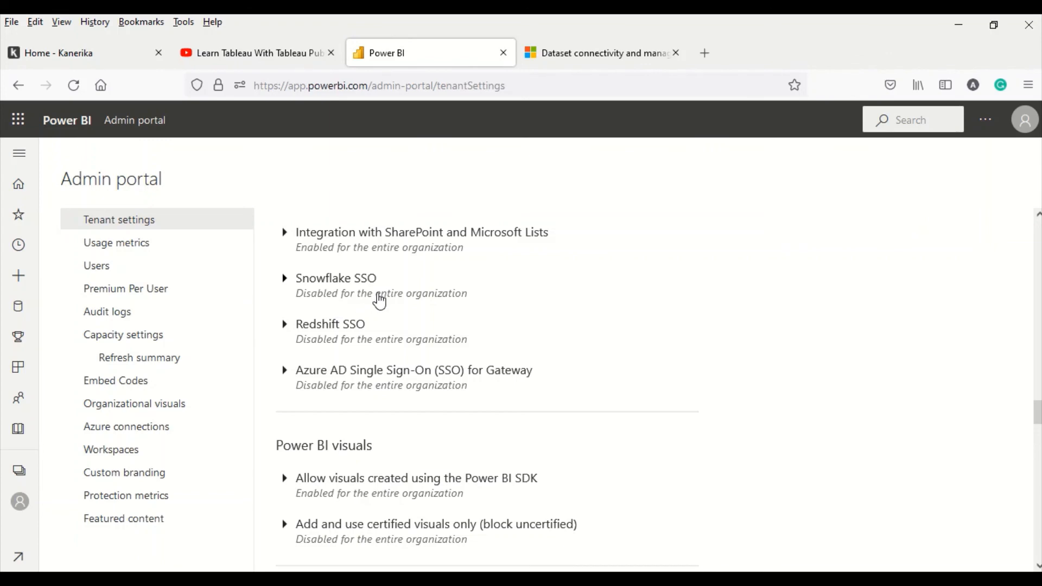
{"action": "scroll", "coordinate": [380, 298], "scroll_direction": "up", "scroll_amount": 2}
{"action": "scroll", "coordinate": [380, 300], "scroll_direction": "up", "scroll_amount": 2}
{"action": "scroll", "coordinate": [380, 300], "scroll_direction": "down", "scroll_amount": 3}
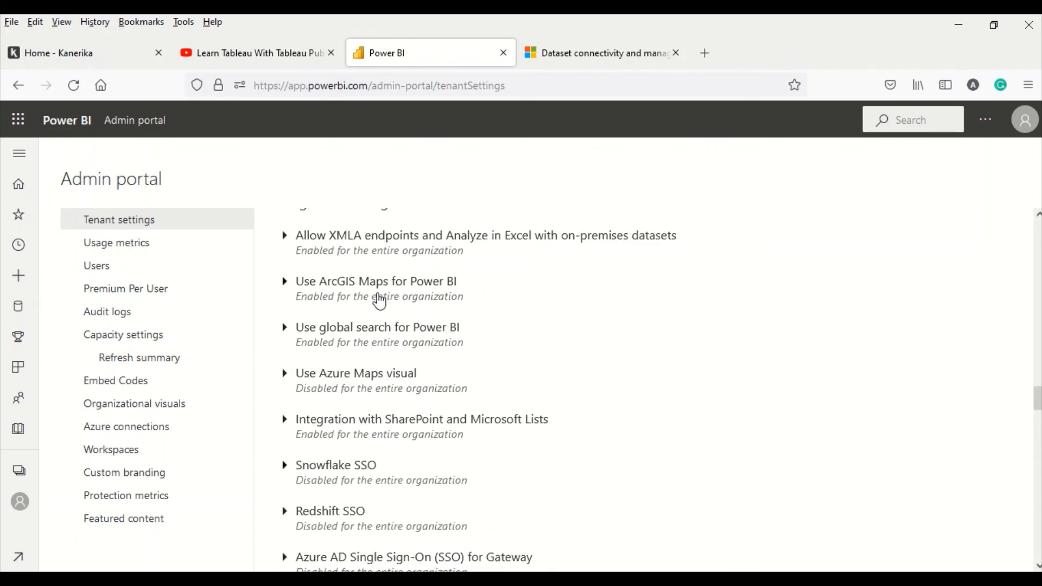
{"action": "scroll", "coordinate": [380, 300], "scroll_direction": "down", "scroll_amount": 3}
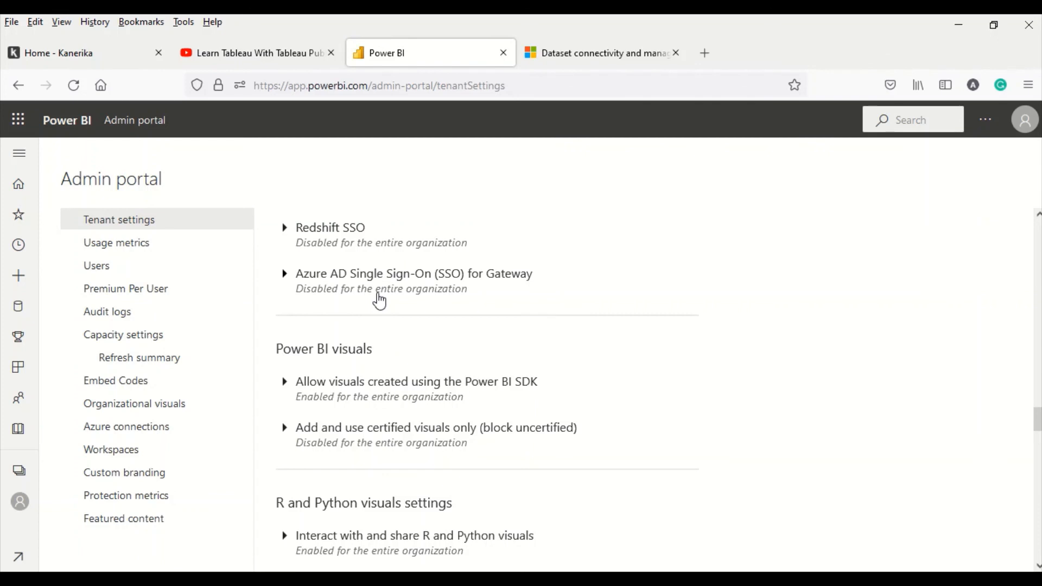
{"action": "scroll", "coordinate": [380, 301], "scroll_direction": "up", "scroll_amount": 3}
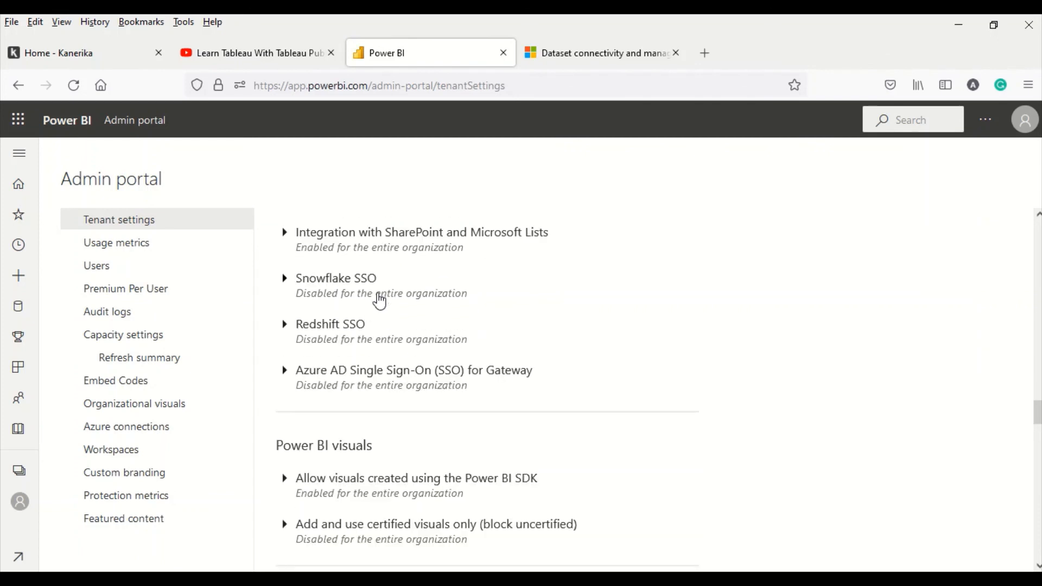